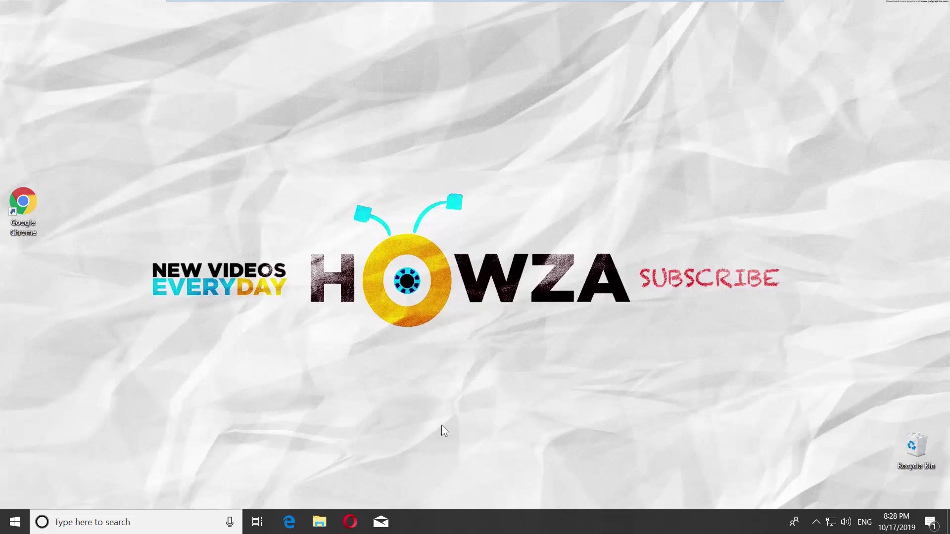
- Launch Google Chrome from the desktop and open the Turbo Lister setup download page
double_click(30, 198)
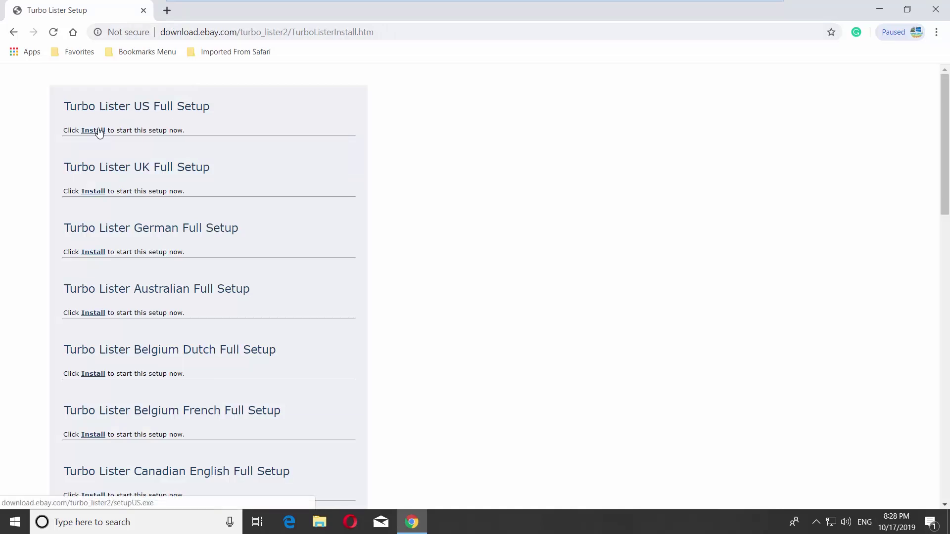
- Save the Turbo Lister US Full Setup (setupUS.exe) to the desktop and minimize Chrome
click(93, 130)
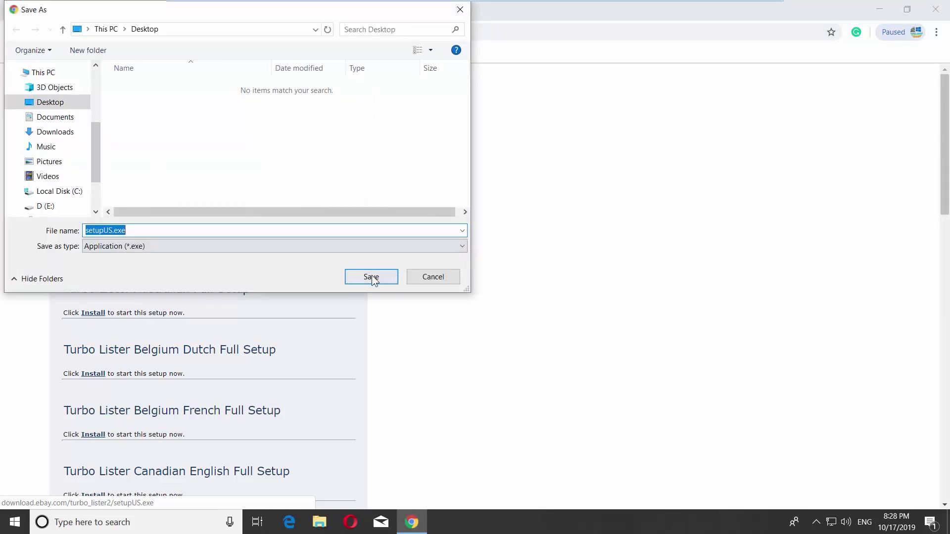
click(371, 276)
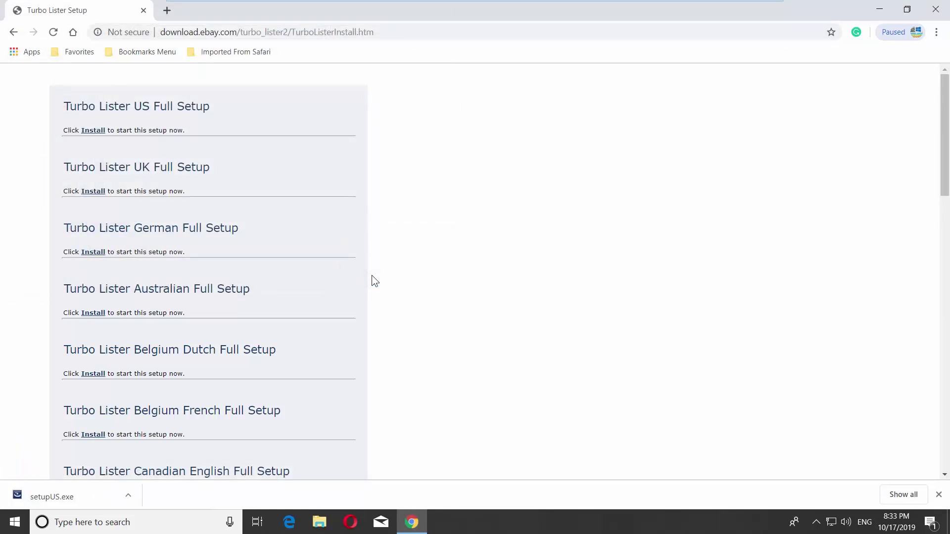
click(879, 9)
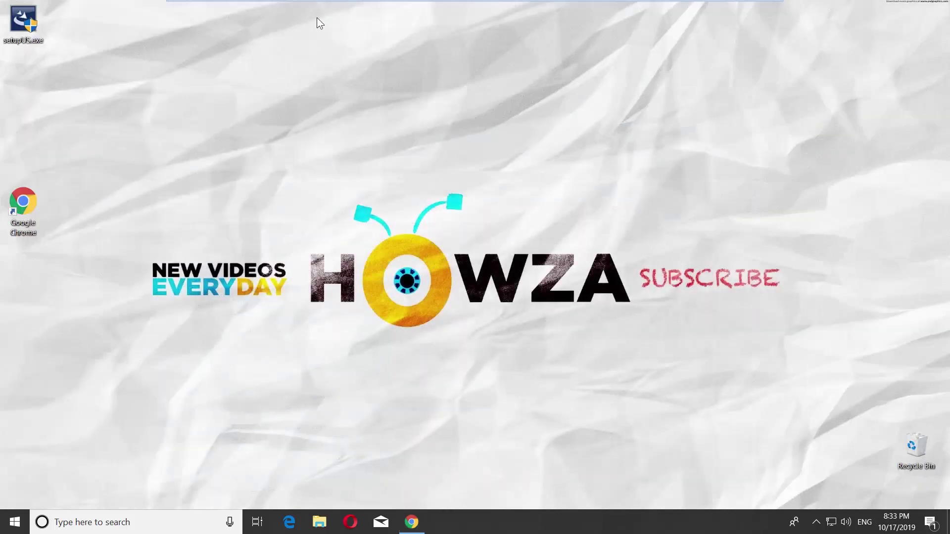
- Install Turbo Lister 2 from setupUS.exe with default settings and launch it when finished
double_click(22, 22)
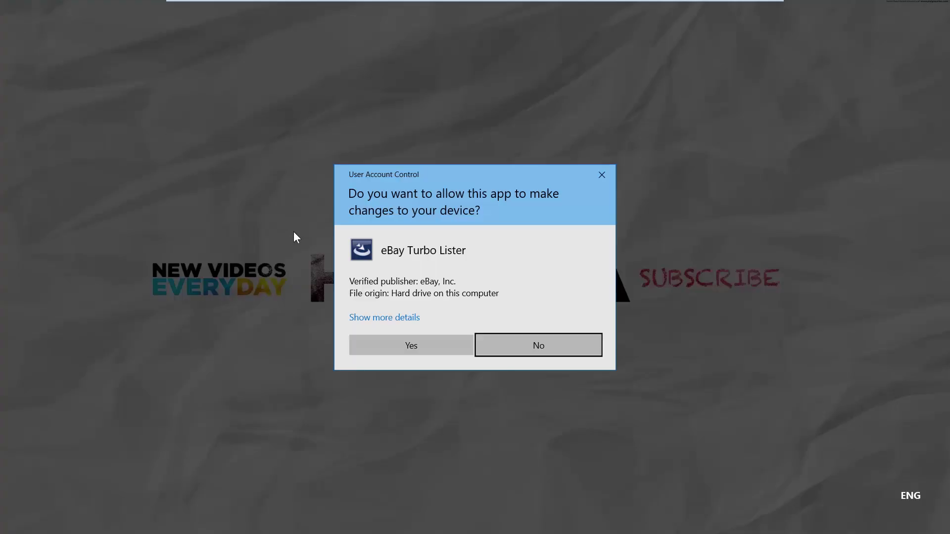
click(412, 340)
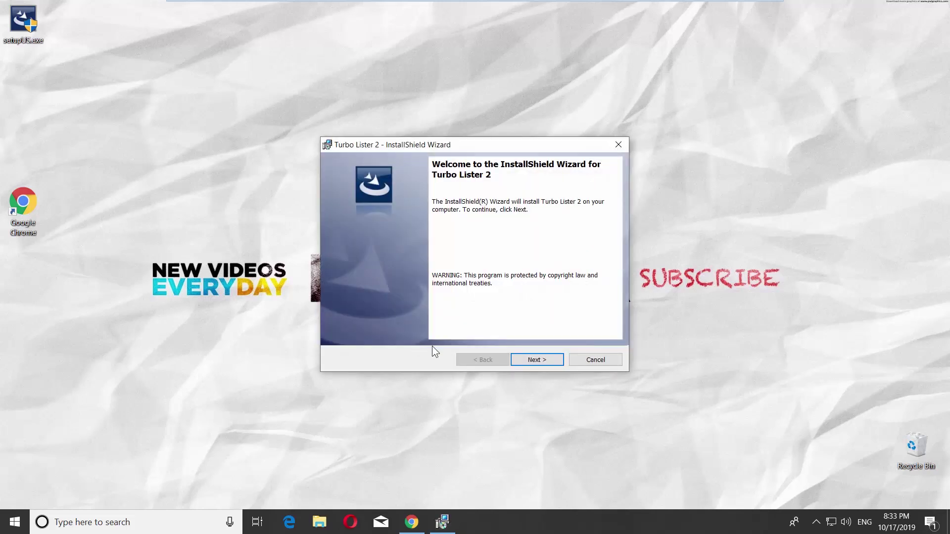
click(540, 361)
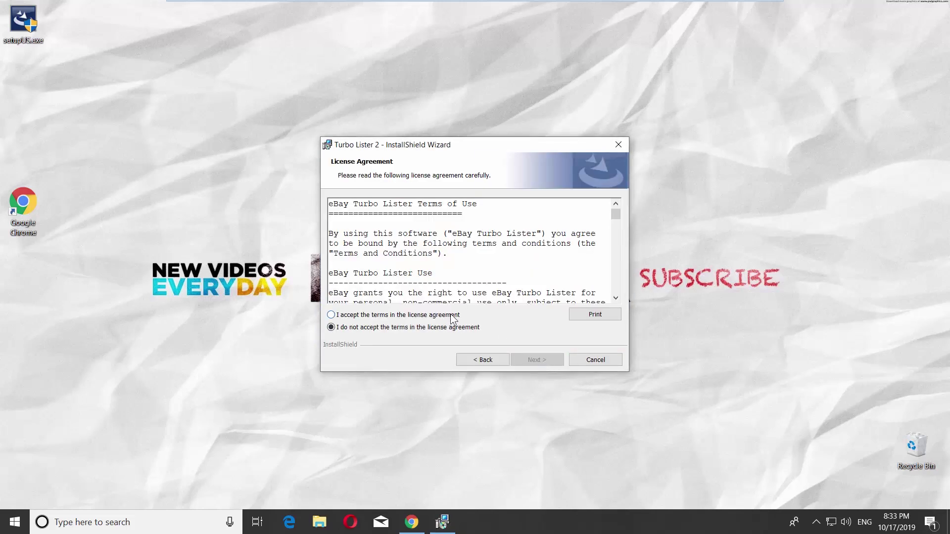
click(454, 314)
click(535, 360)
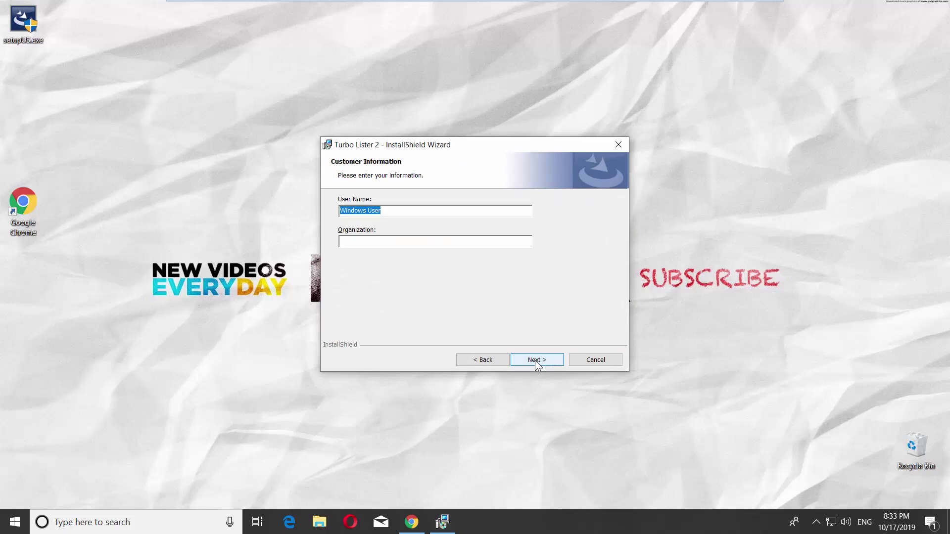
click(538, 362)
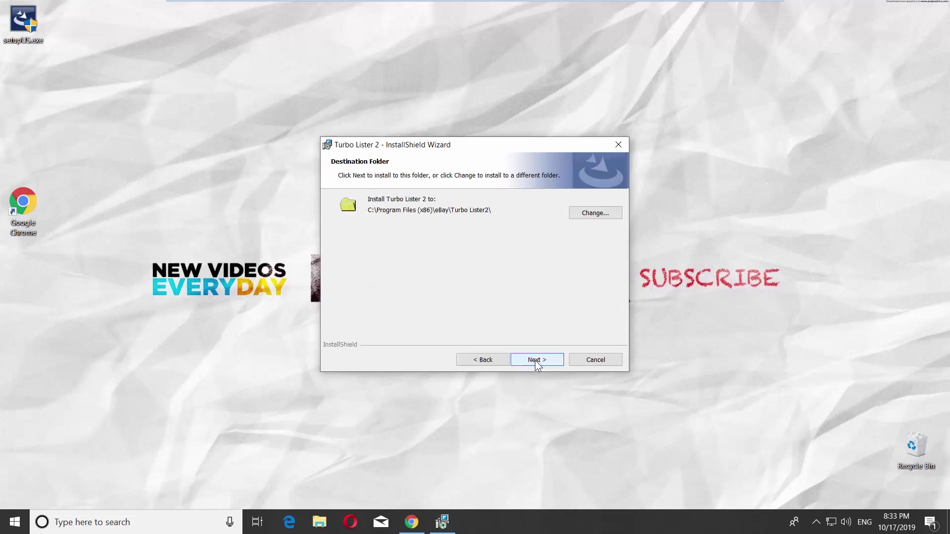
click(538, 363)
click(538, 363)
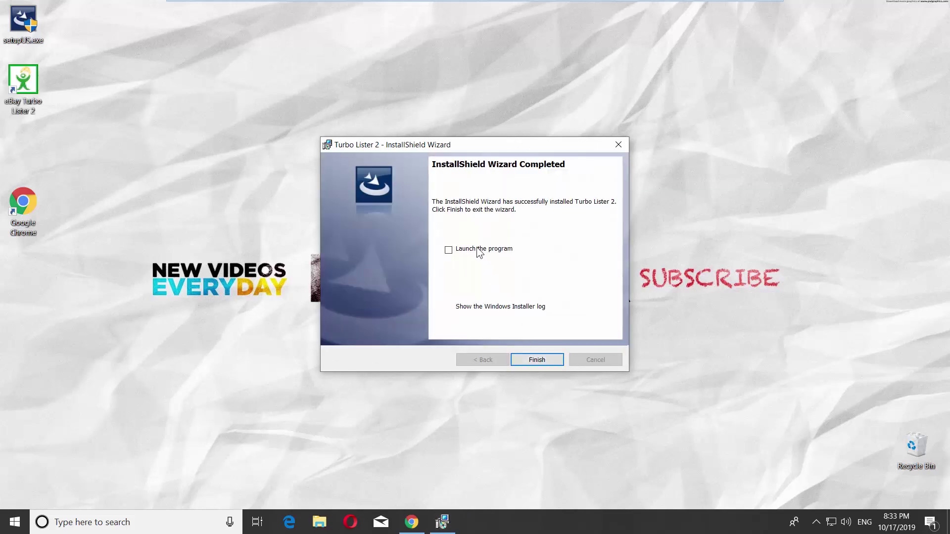
click(449, 250)
click(536, 362)
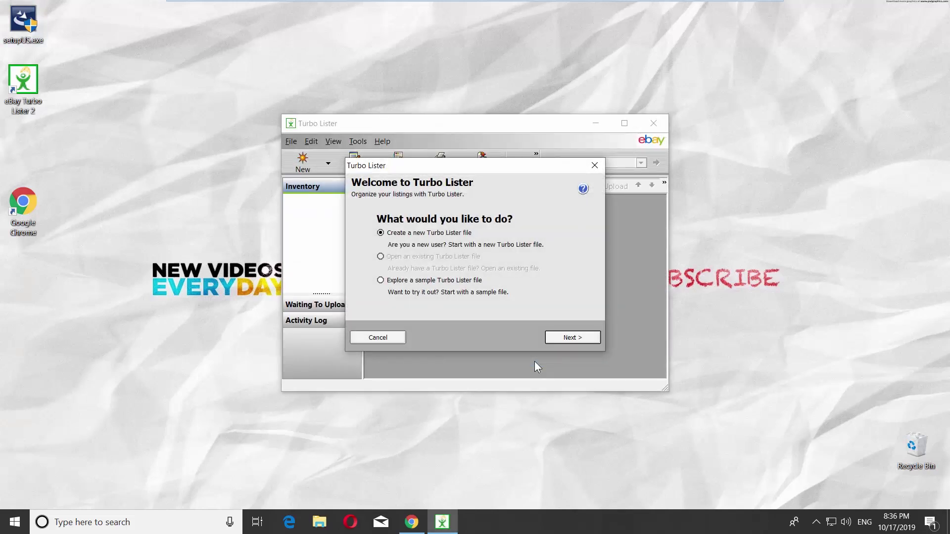
- Create a new Turbo Lister file with the pasted eBay User ID and connect to eBay
click(574, 339)
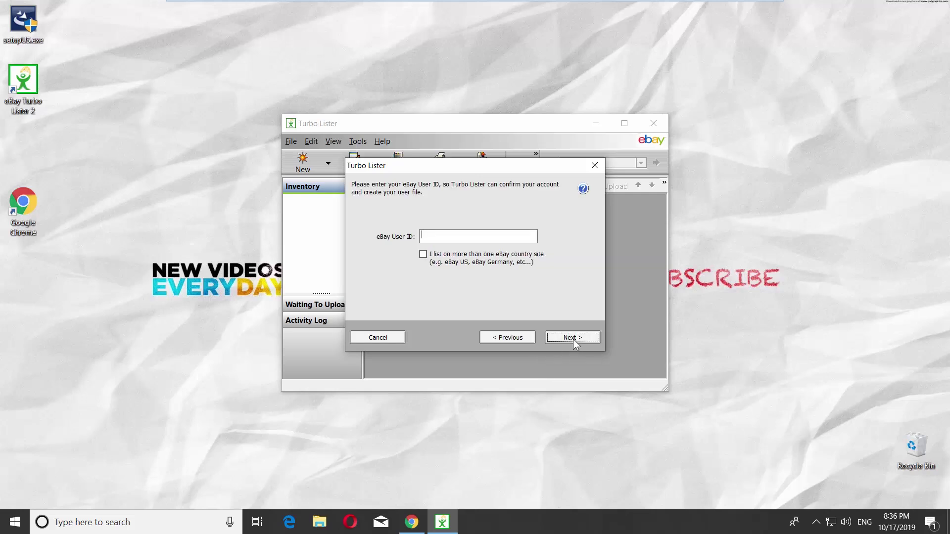
right_click(470, 239)
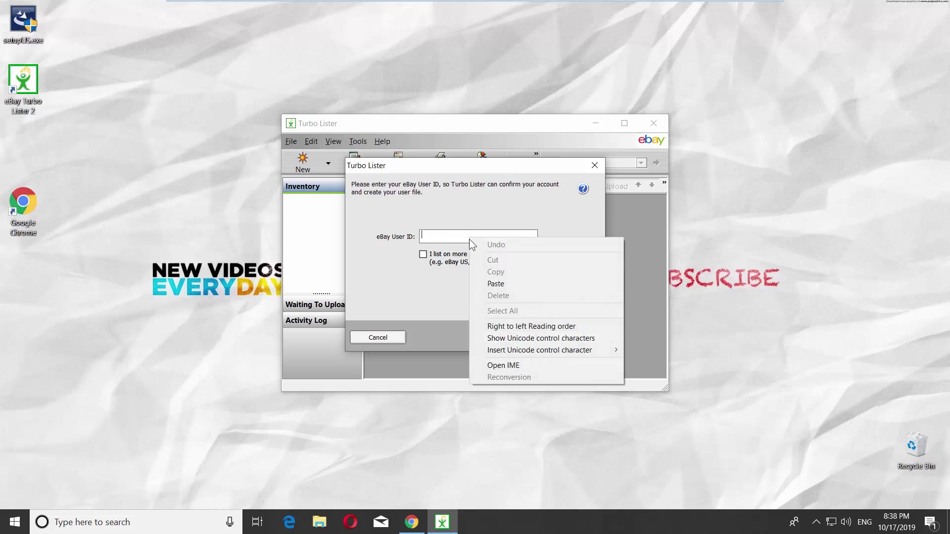
click(488, 285)
click(567, 335)
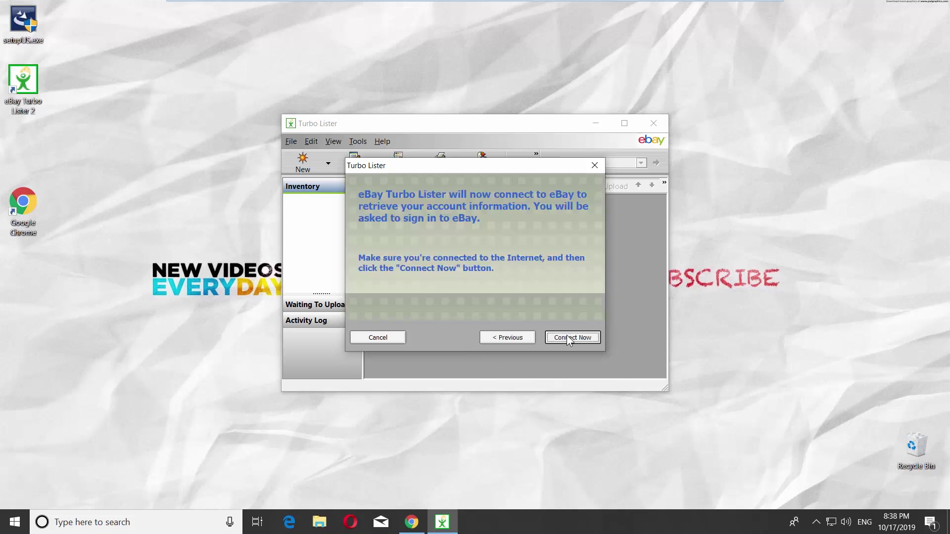
click(564, 339)
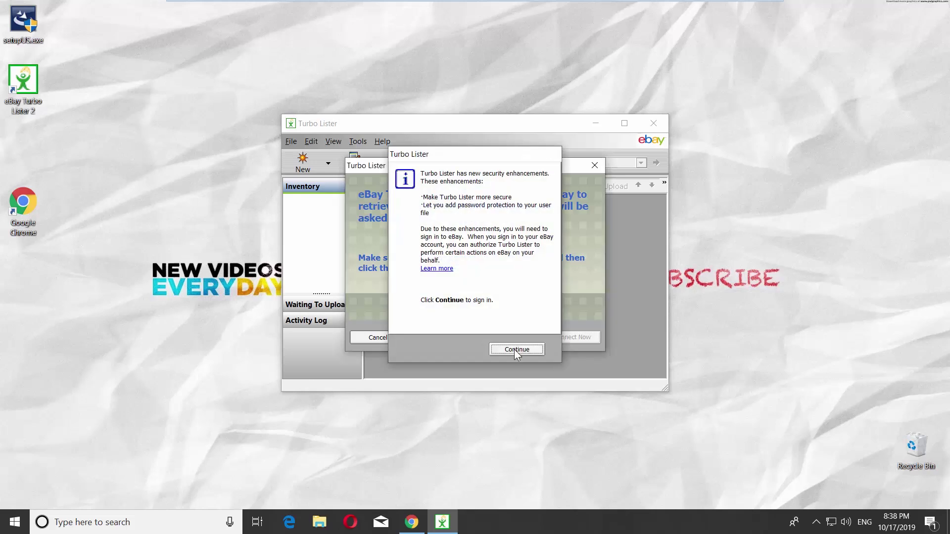
click(517, 350)
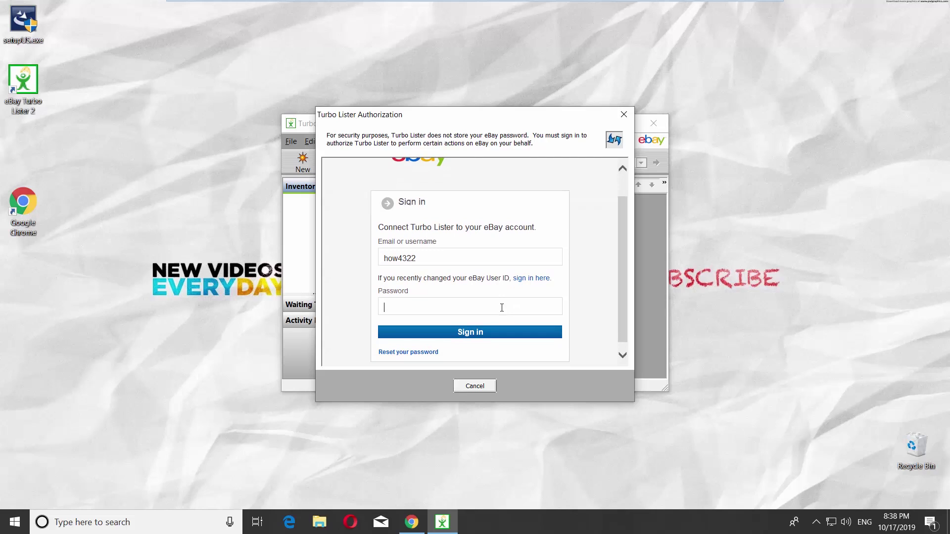
text(•••••••••••)
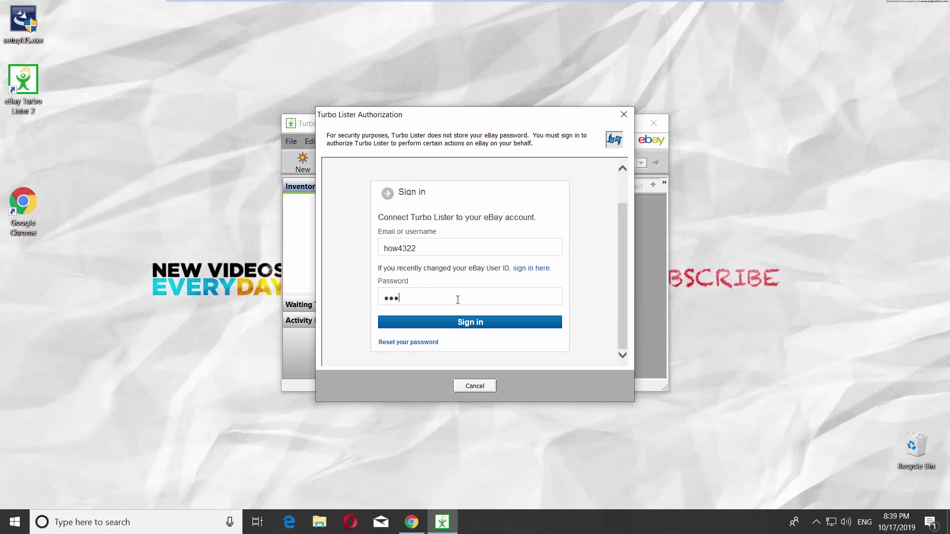
- Sign in to the eBay account with its password on the authorization page
click(470, 322)
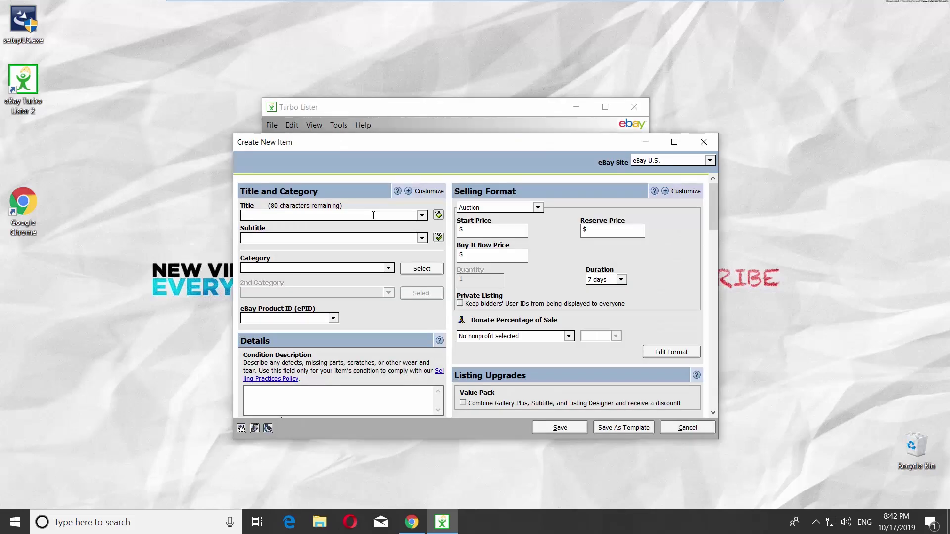
text(Iphone )
text(10)
- Put Iphone 10 in Cell Phone & Smartphone Parts, starting at $400.00 with 600 Buy It Now
click(421, 269)
click(338, 263)
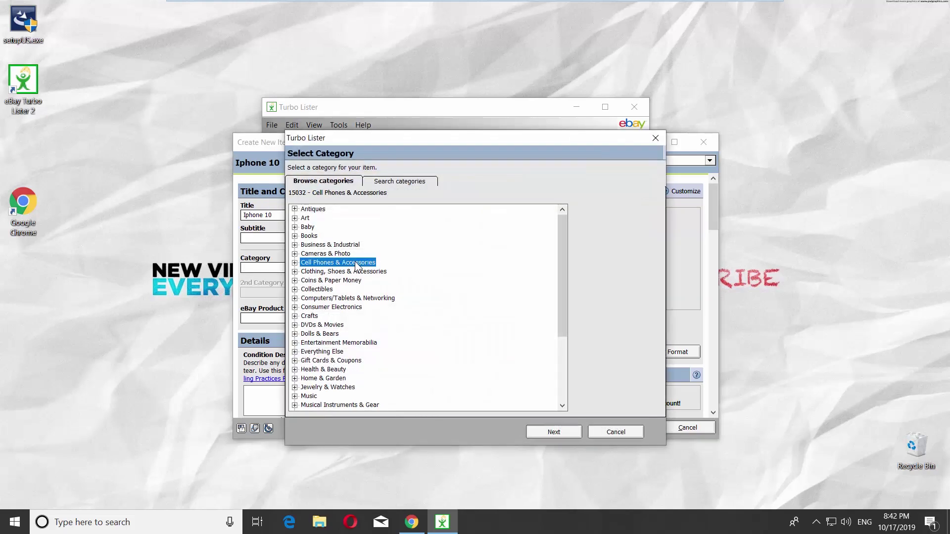
double_click(338, 262)
click(356, 272)
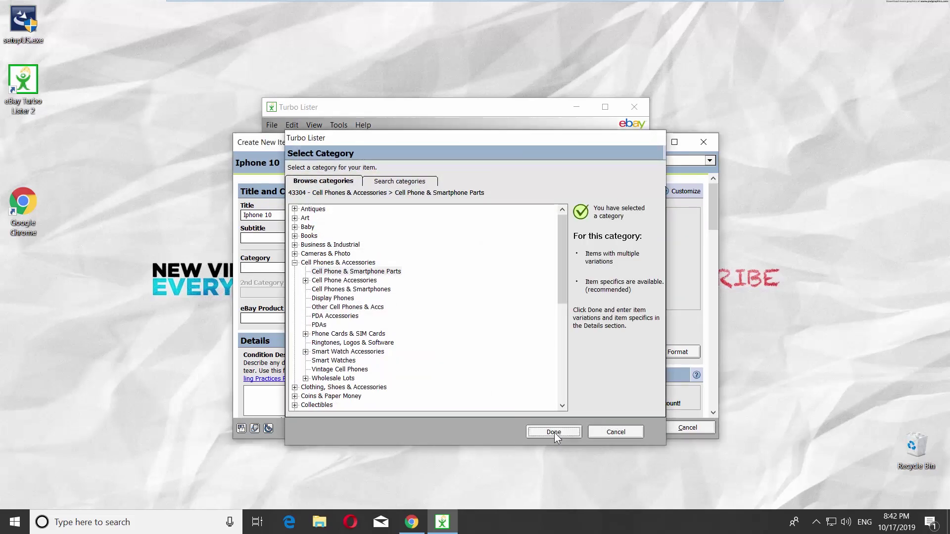
click(555, 433)
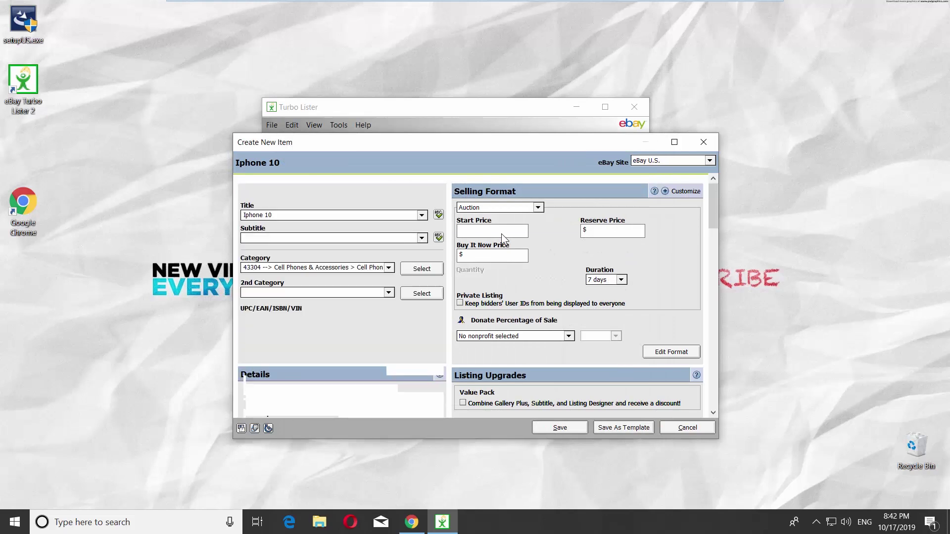
click(501, 234)
text(400)
click(502, 257)
text(600)
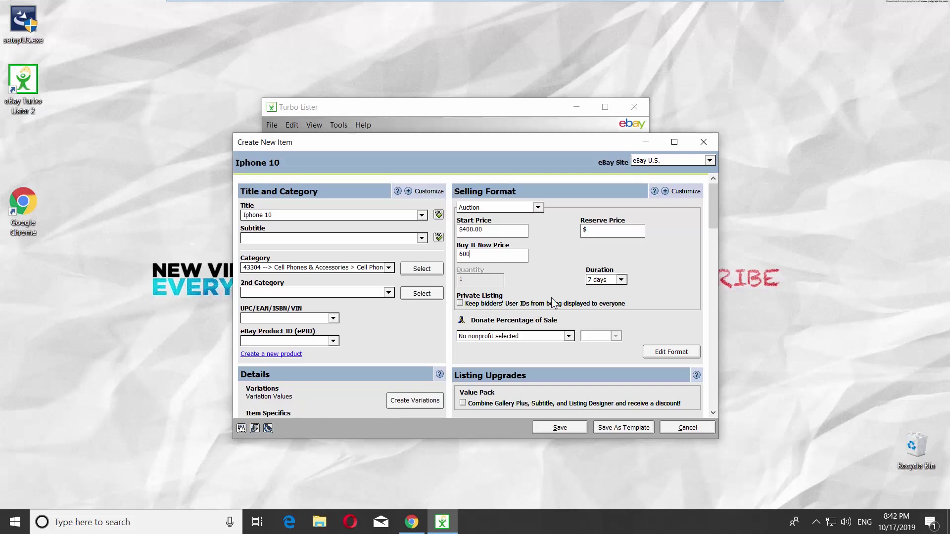
scroll(544, 297, down, 5)
scroll(541, 312, down, 5)
scroll(542, 315, down, 5)
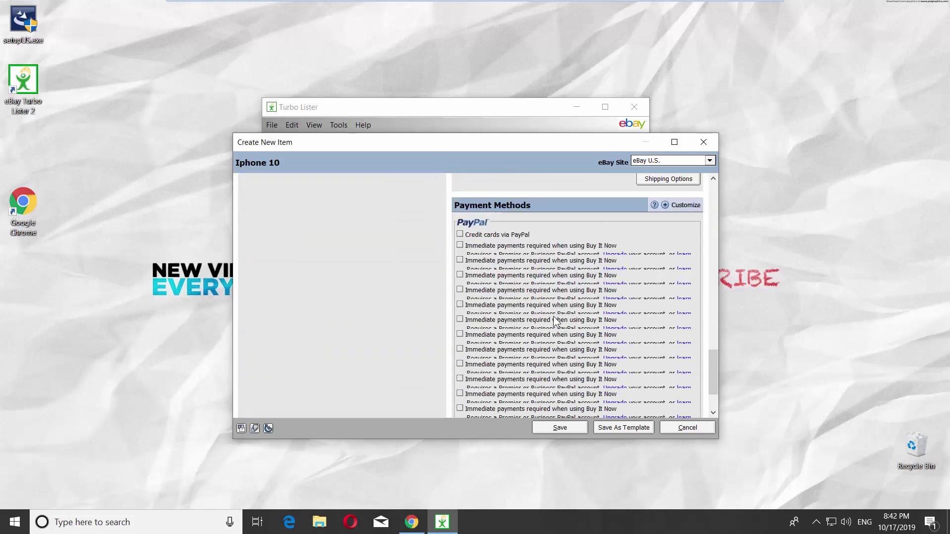